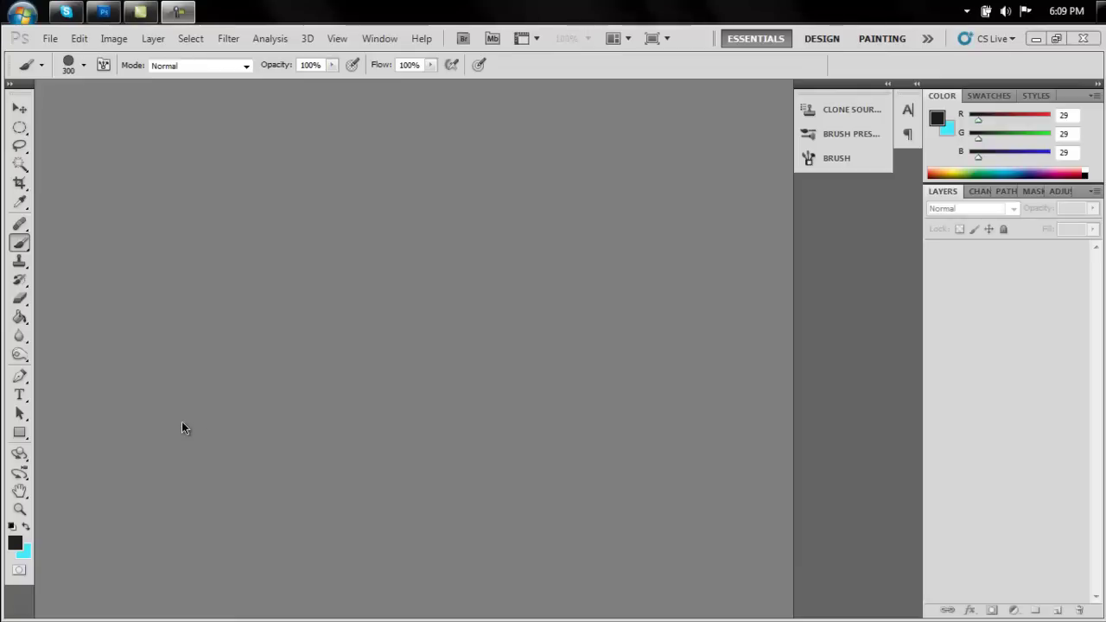
# Step: Open the File menu to begin a new document
pyautogui.click(50, 39)
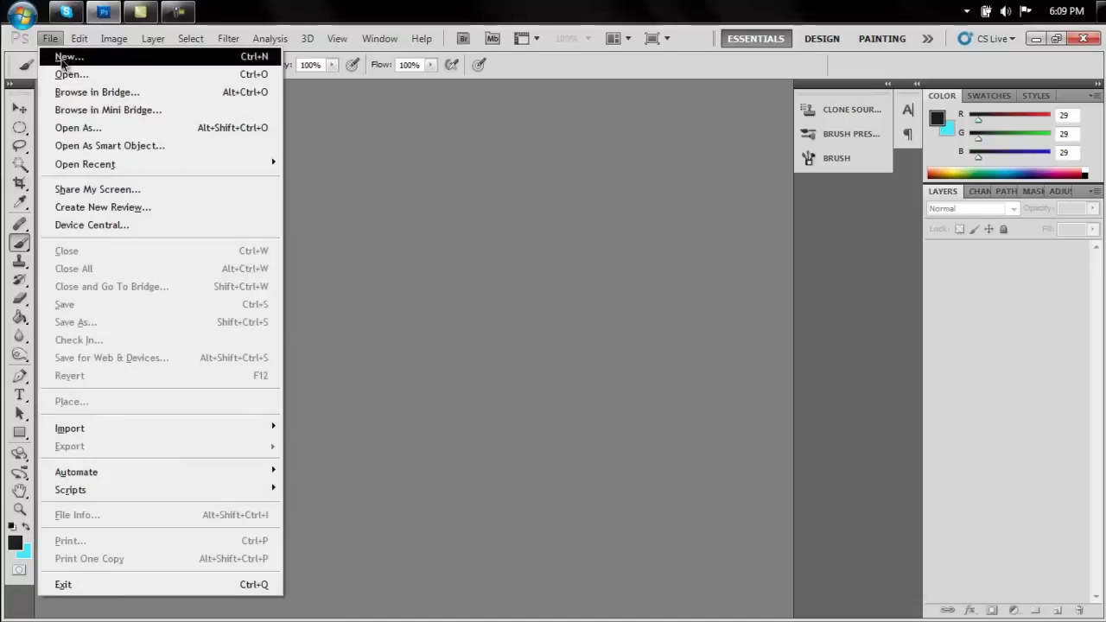
# Step: Create a new 300 × 300 px document
pyautogui.click(68, 56)
pyautogui.write('300')
pyautogui.press('Tab')
pyautogui.write('300')
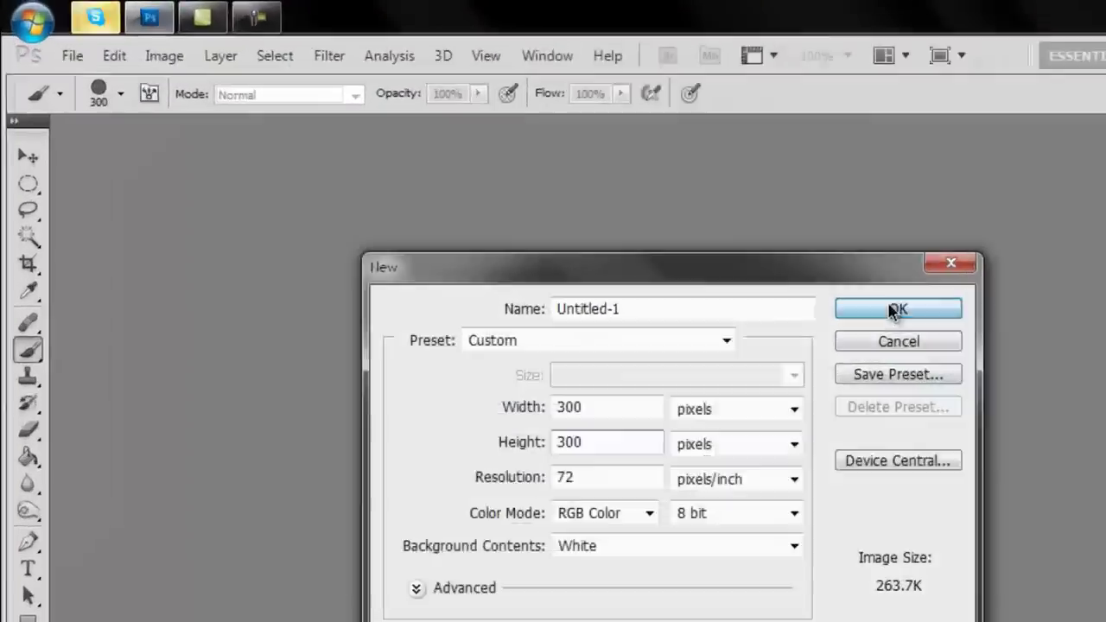
pyautogui.click(623, 214)
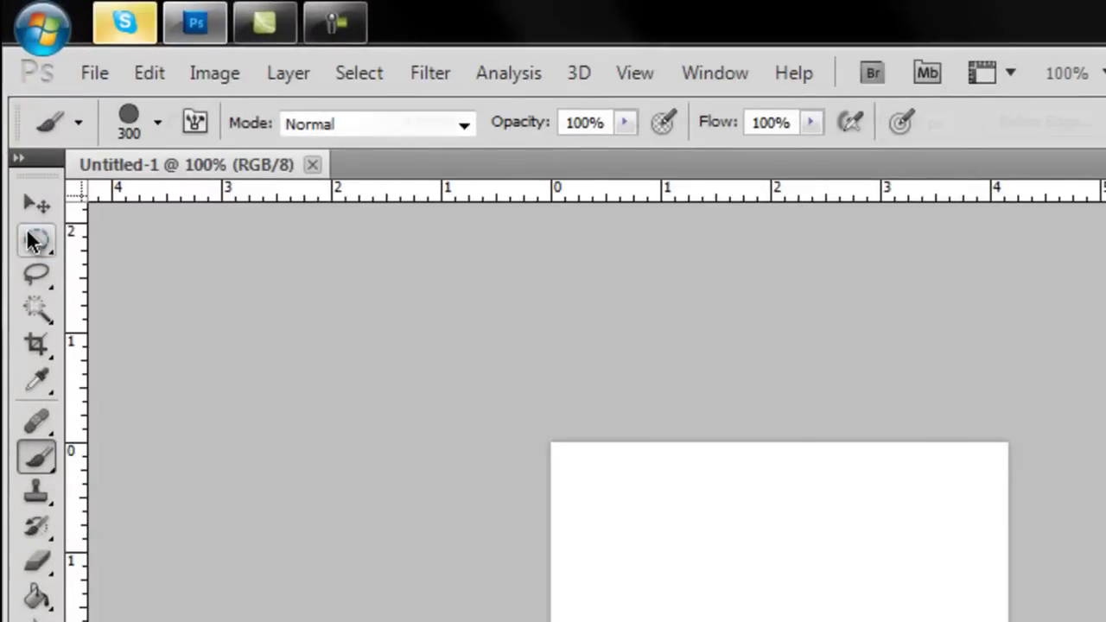
# Step: Set the Elliptical Marquee tool to Fixed Size style, 300 × 300 px
pyautogui.moveTo(34, 238); pyautogui.dragTo(128, 264)
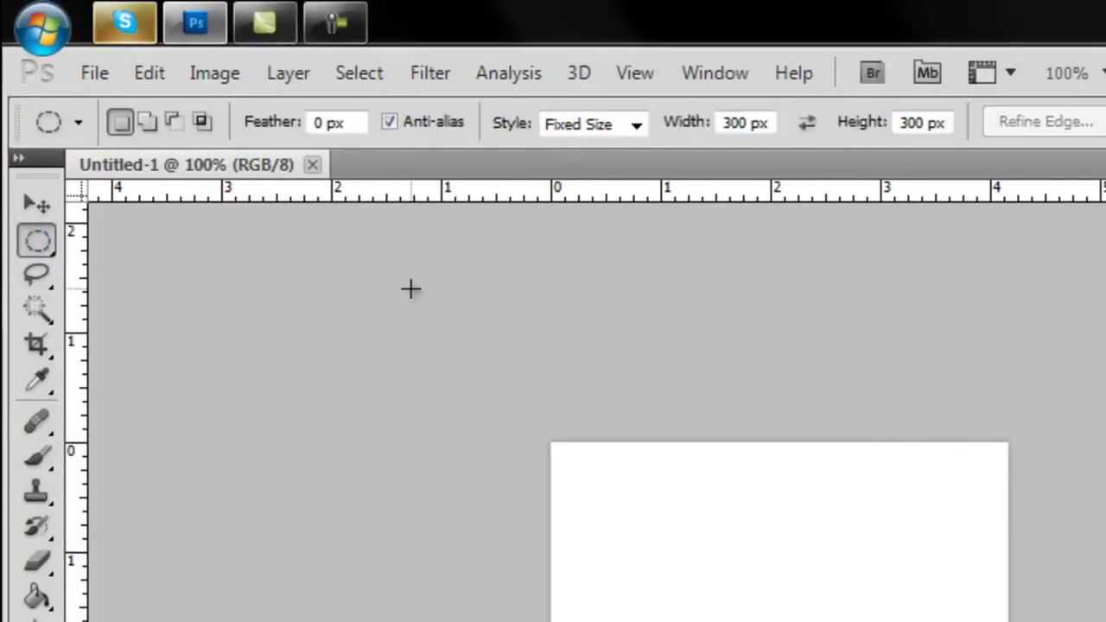
pyautogui.click(636, 128)
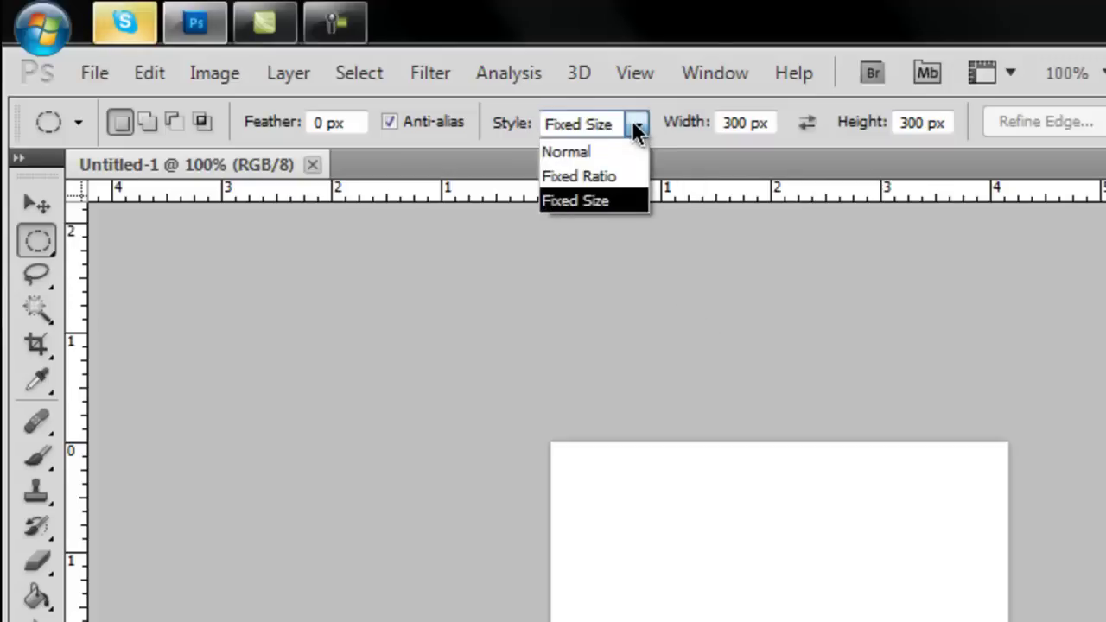
pyautogui.click(610, 201)
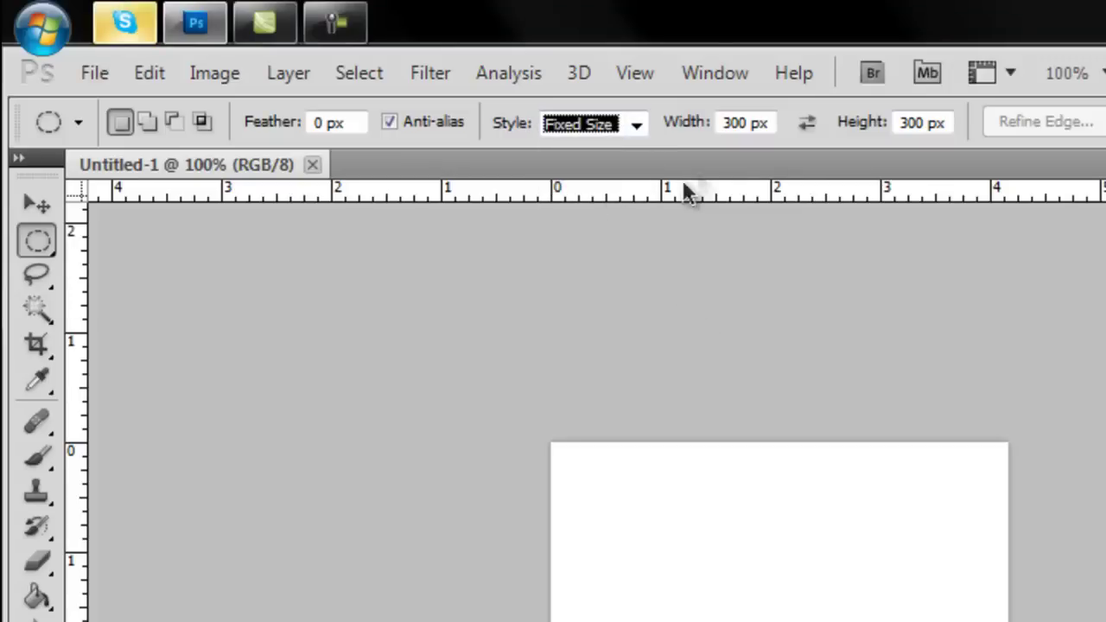
pyautogui.click(739, 124)
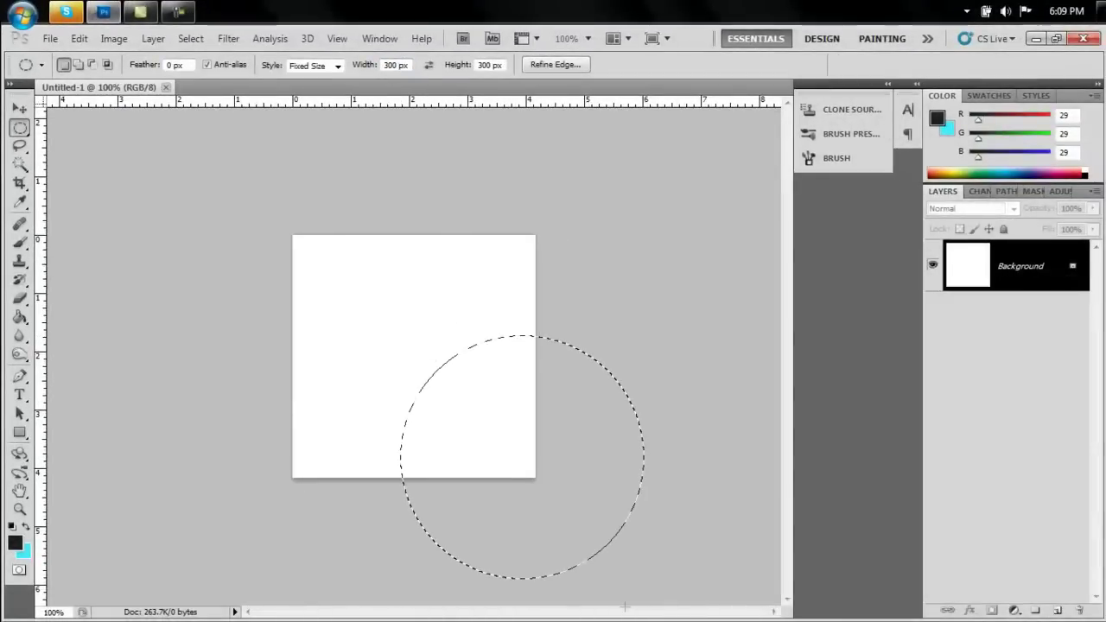
# Step: Place the circle selection on a new Layer 1 and give it a 5 px black inside stroke
pyautogui.moveTo(509, 456); pyautogui.dragTo(401, 363)
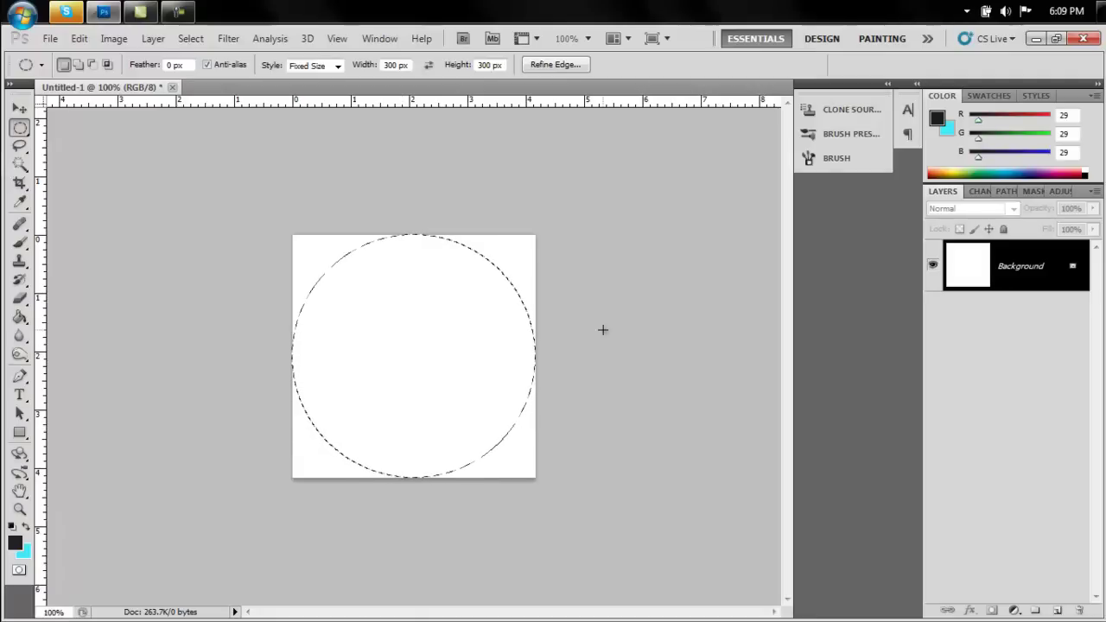
pyautogui.click(1058, 610)
pyautogui.rightClick(448, 348)
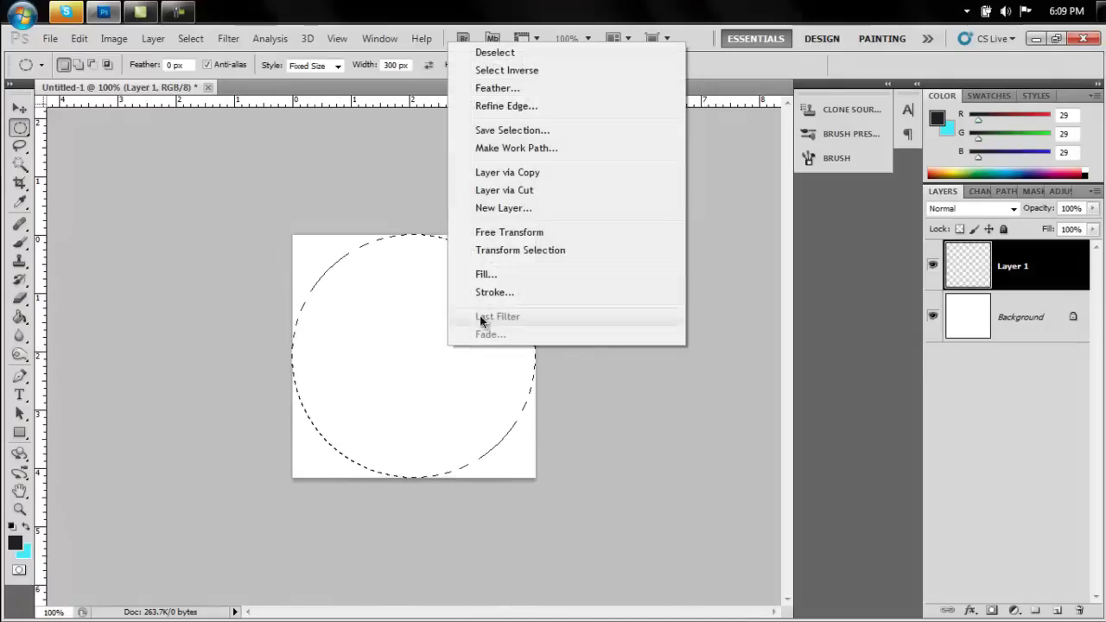
pyautogui.click(493, 293)
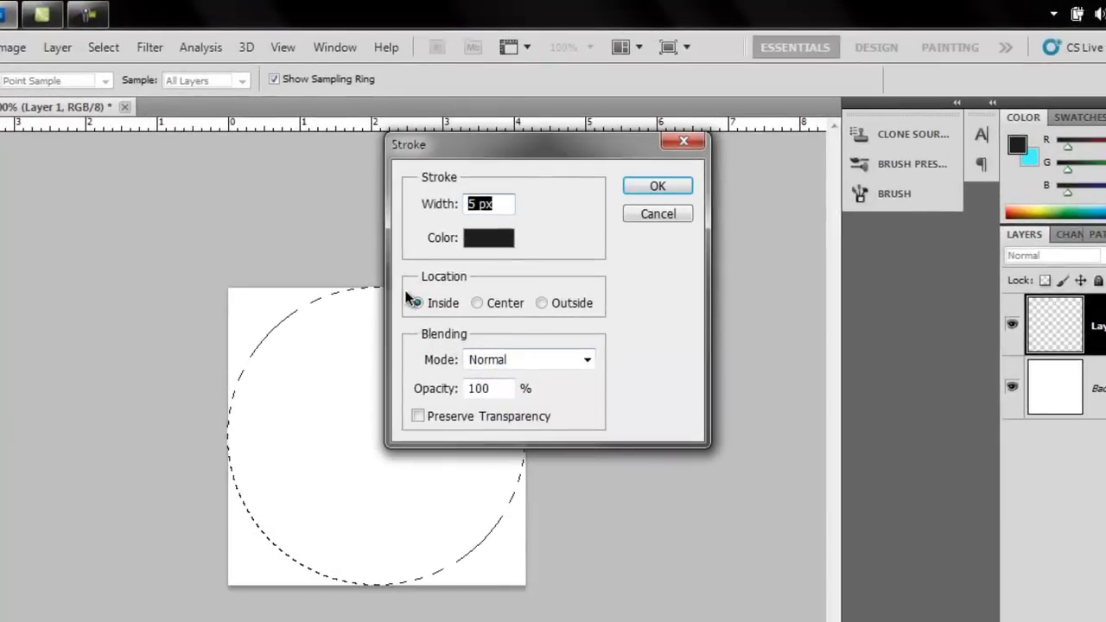
pyautogui.click(419, 303)
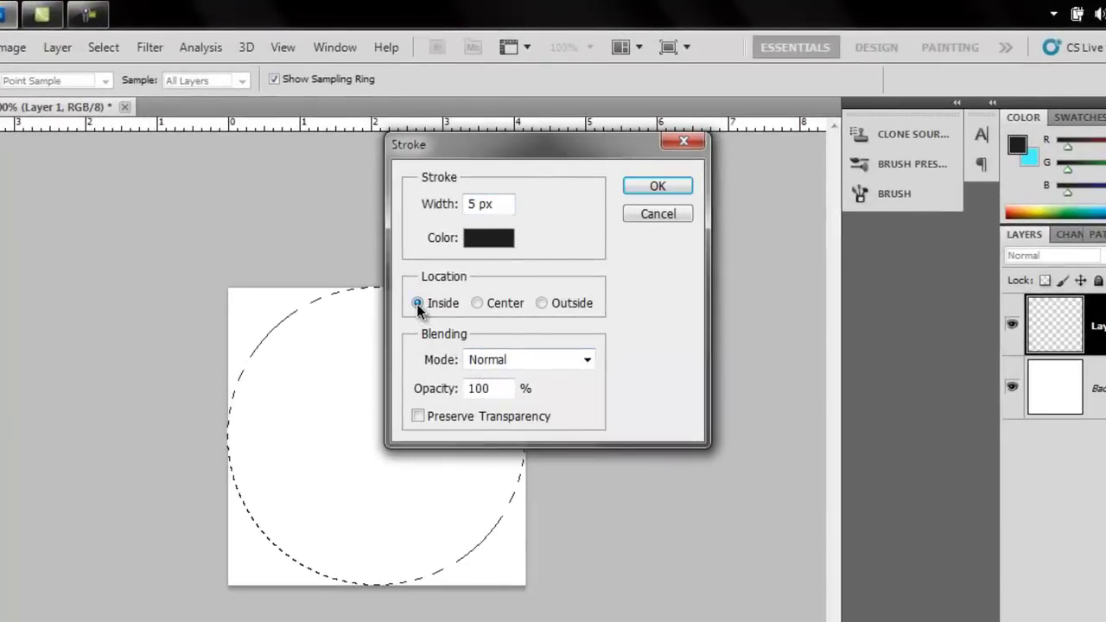
pyautogui.click(473, 204)
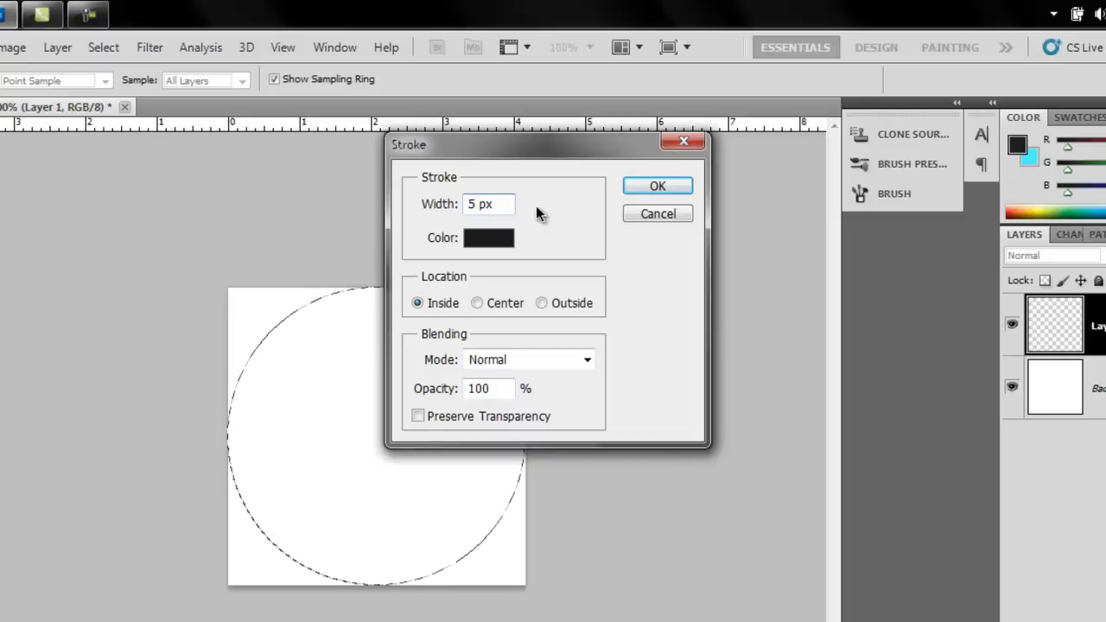
pyautogui.click(489, 238)
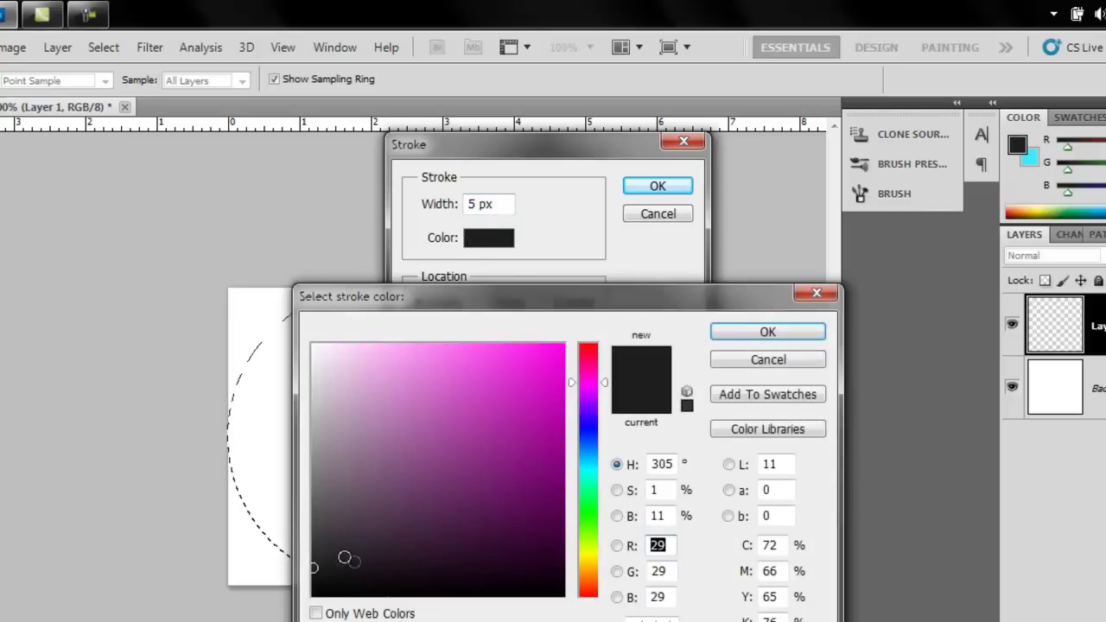
pyautogui.moveTo(344, 557); pyautogui.dragTo(290, 610)
pyautogui.click(768, 332)
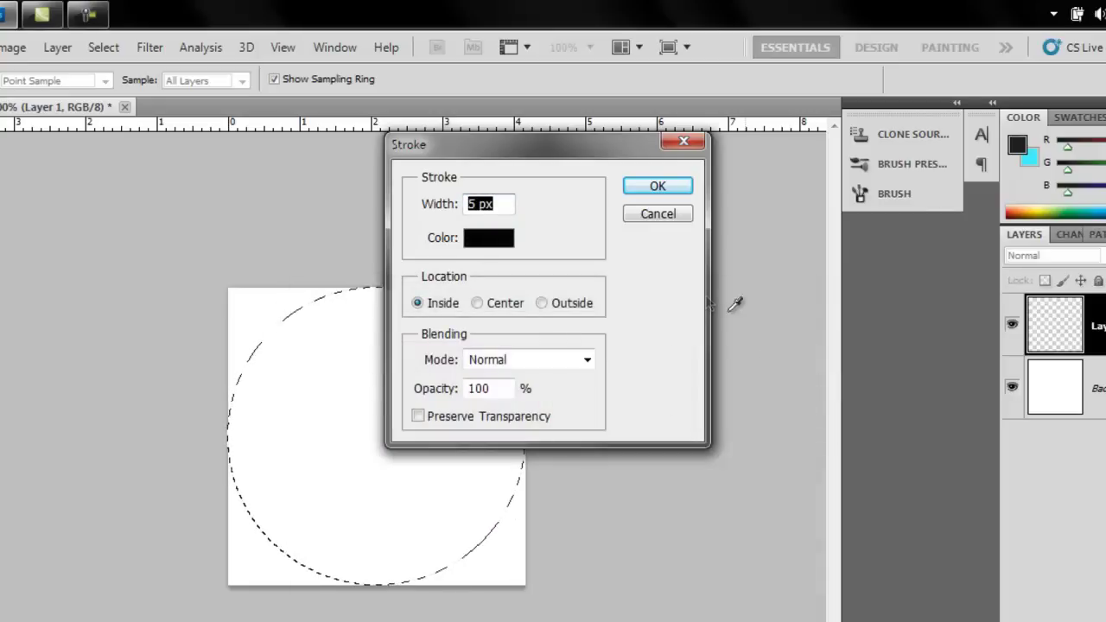
pyautogui.click(640, 185)
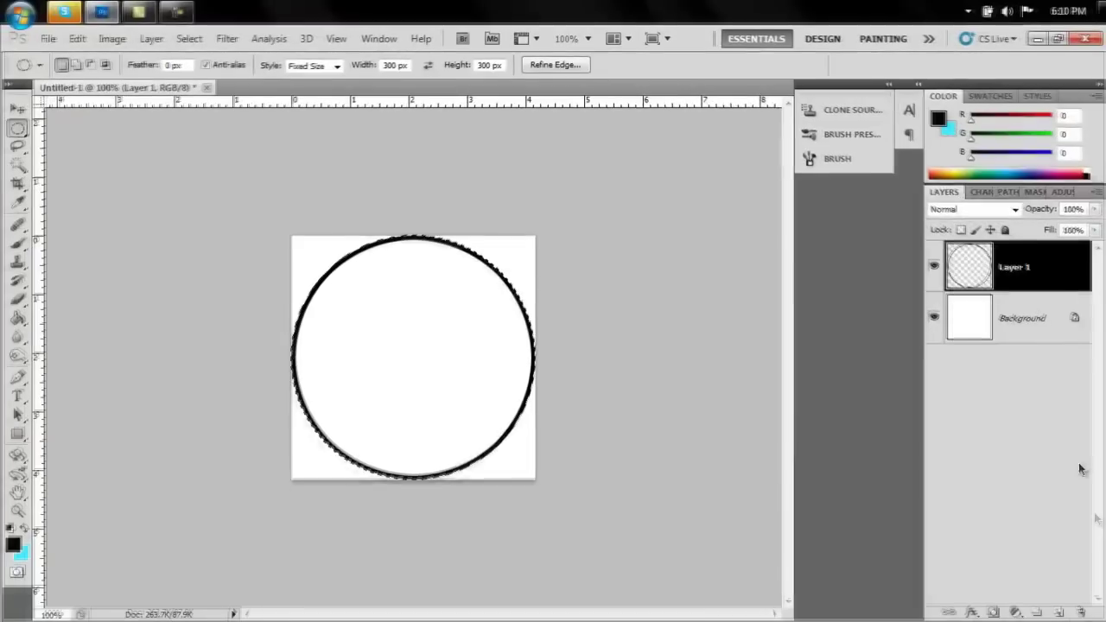
# Step: Fill the circle with dark gray on a new Layer 2
pyautogui.click(1065, 606)
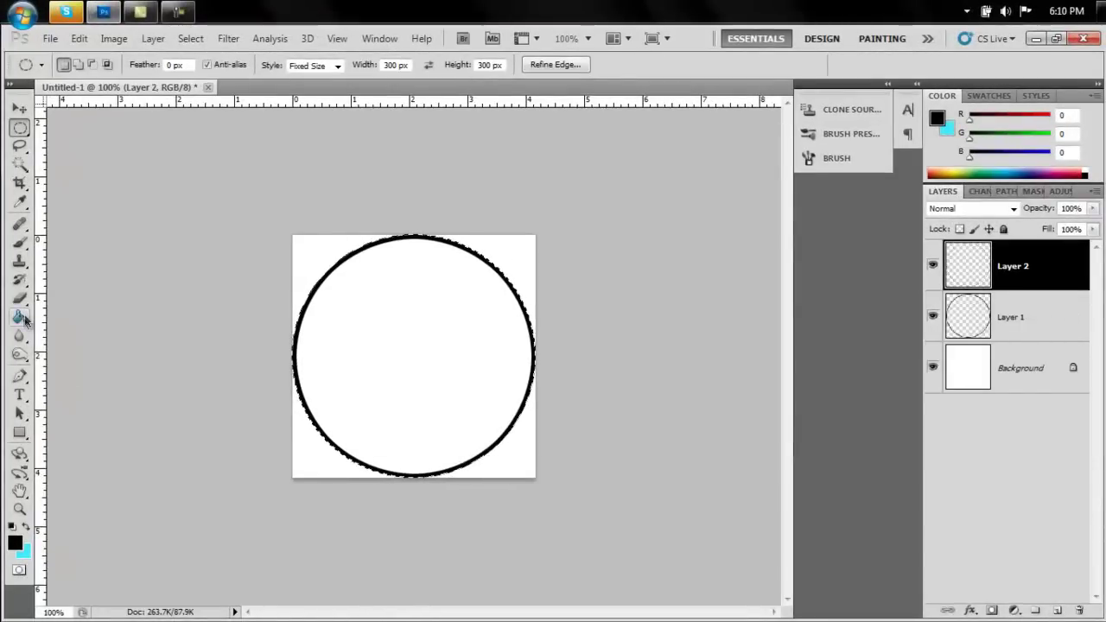
pyautogui.click(19, 317)
pyautogui.click(15, 542)
pyautogui.moveTo(369, 449); pyautogui.dragTo(343, 463)
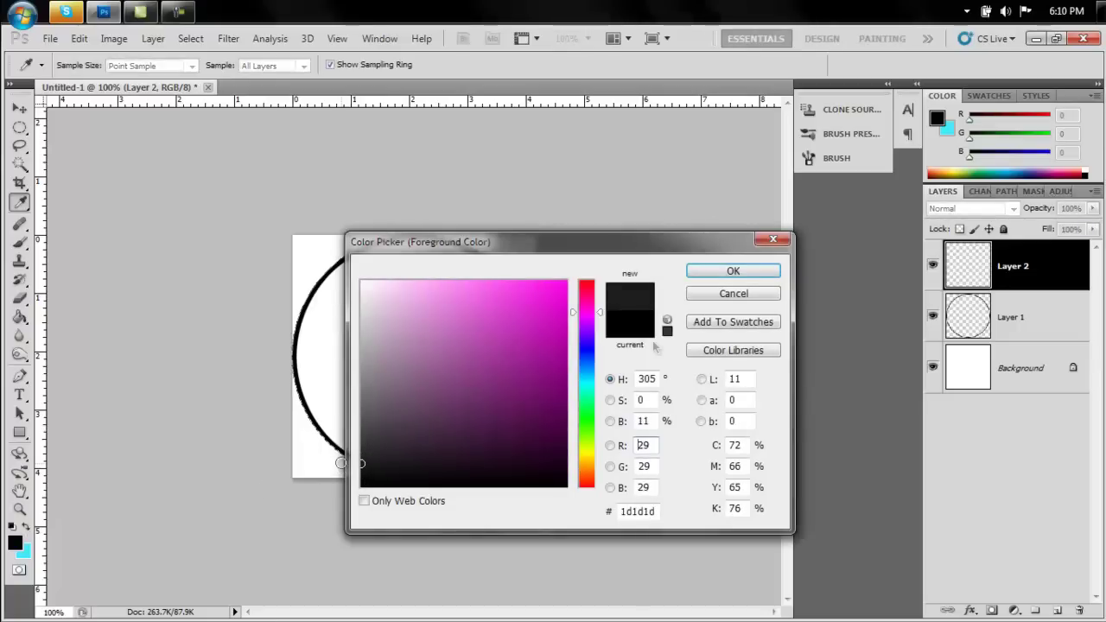
pyautogui.click(733, 270)
pyautogui.click(450, 344)
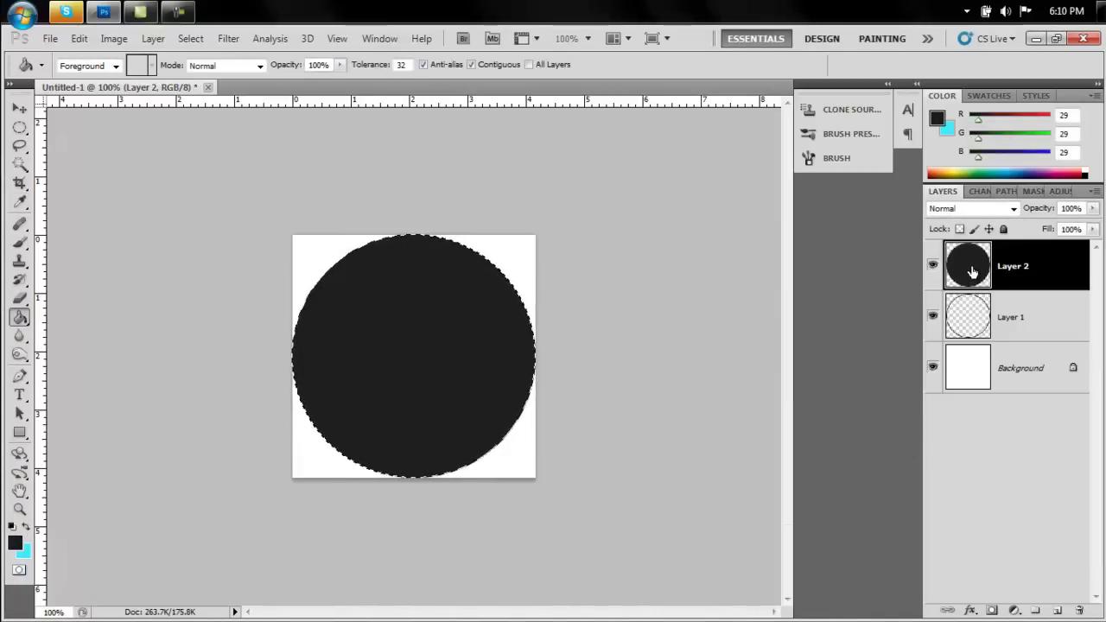
# Step: Move Layer 2 below Layer 1 and deselect the circle
pyautogui.moveTo(974, 277); pyautogui.dragTo(983, 330)
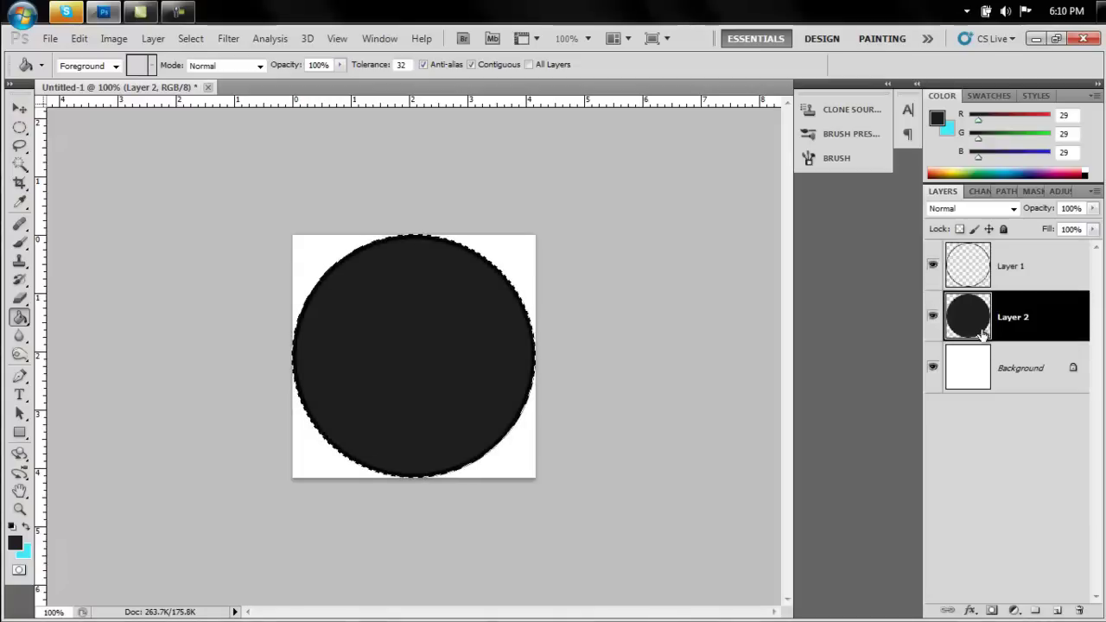
pyautogui.click(191, 38)
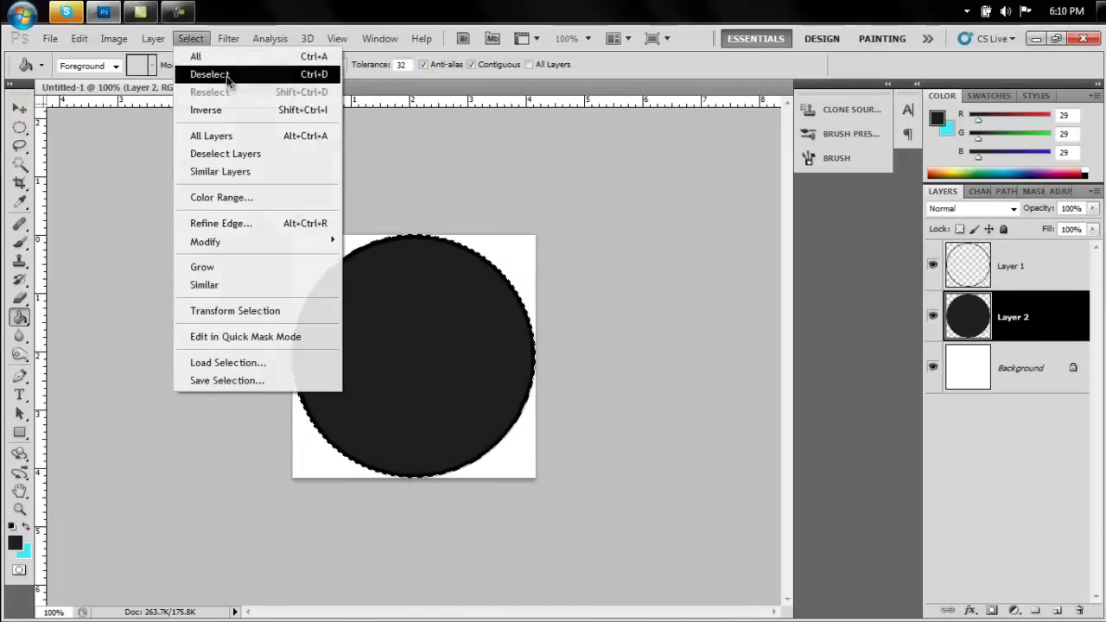
pyautogui.click(221, 74)
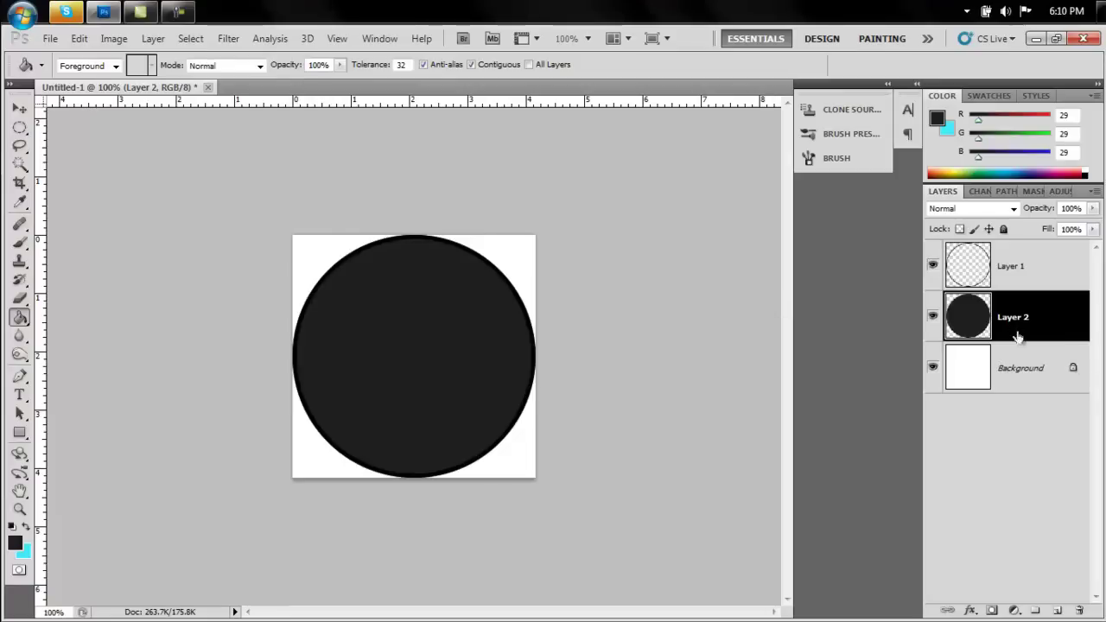
# Step: Lower Layer 2's opacity to 85% and hide the white Background layer
pyautogui.click(1093, 209)
pyautogui.moveTo(1092, 226); pyautogui.dragTo(1075, 230)
pyautogui.click(1009, 435)
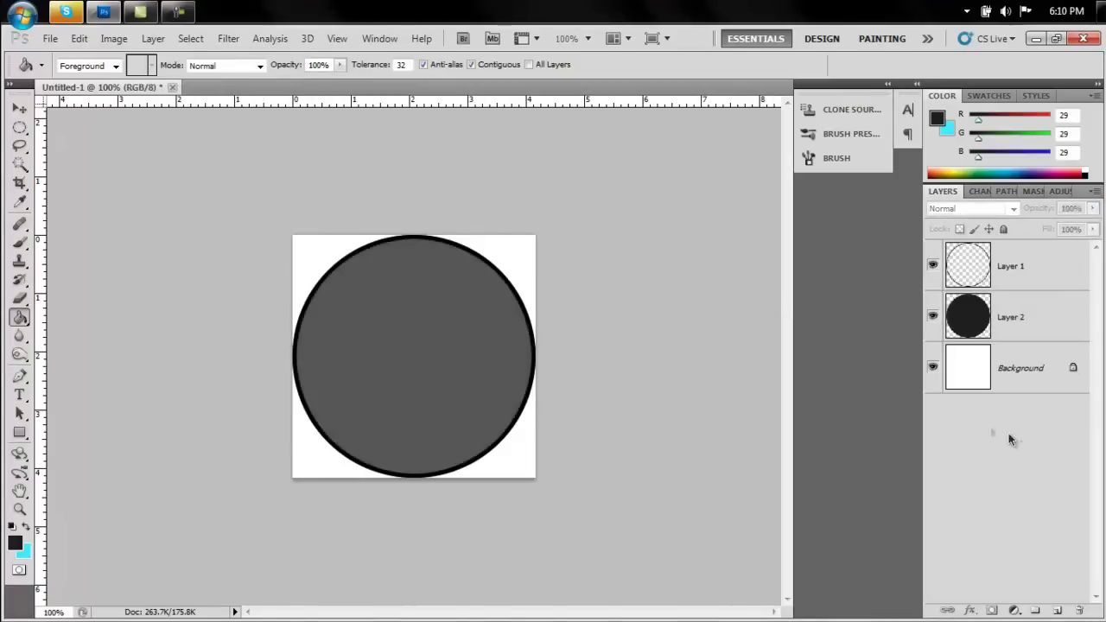
pyautogui.click(933, 369)
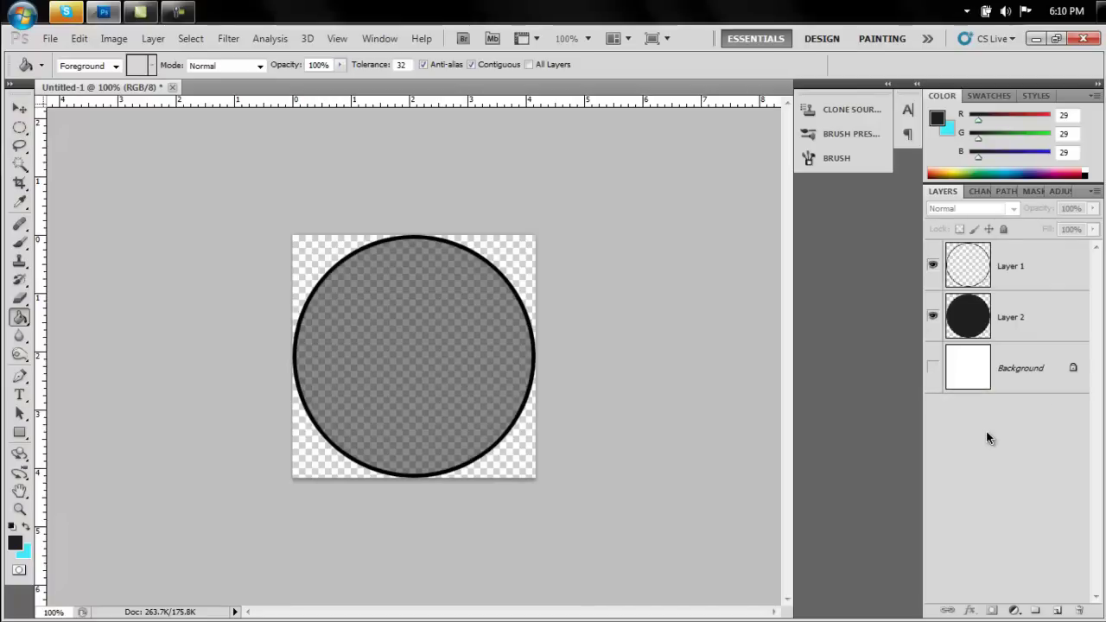
# Step: Merge Layer 1 down into Layer 2 and select the merged circle's pixels
pyautogui.rightClick(1023, 270)
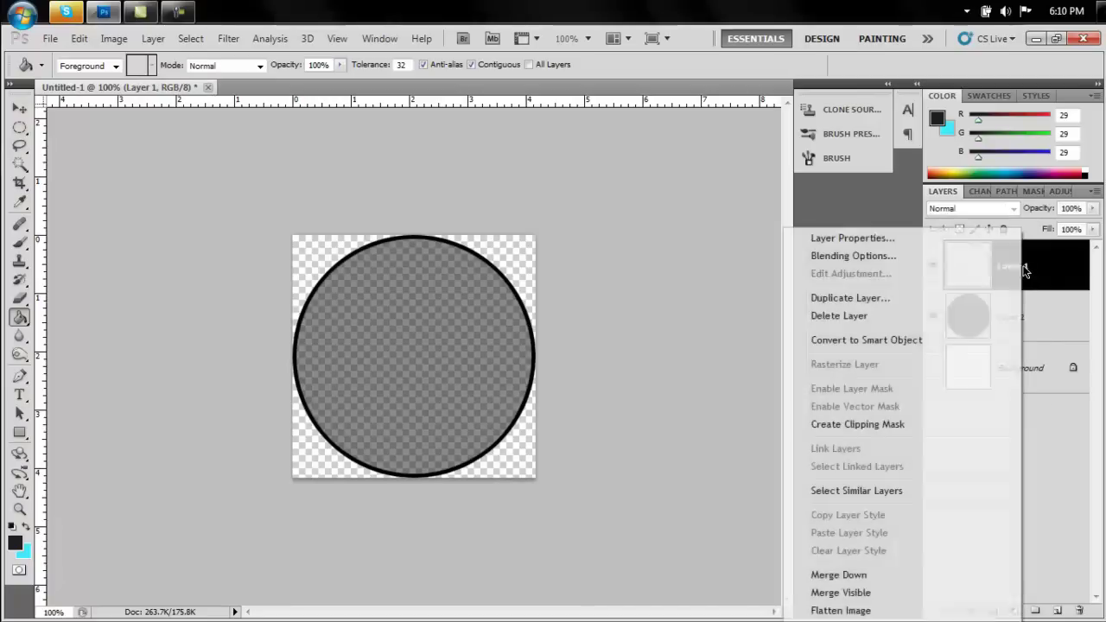
pyautogui.click(896, 576)
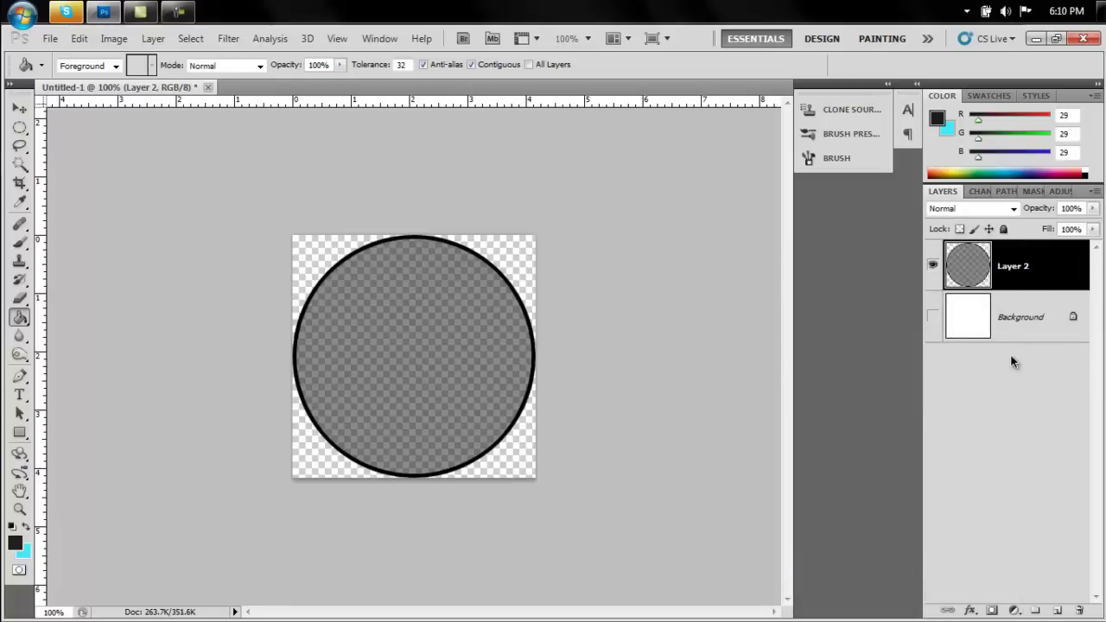
pyautogui.rightClick(964, 266)
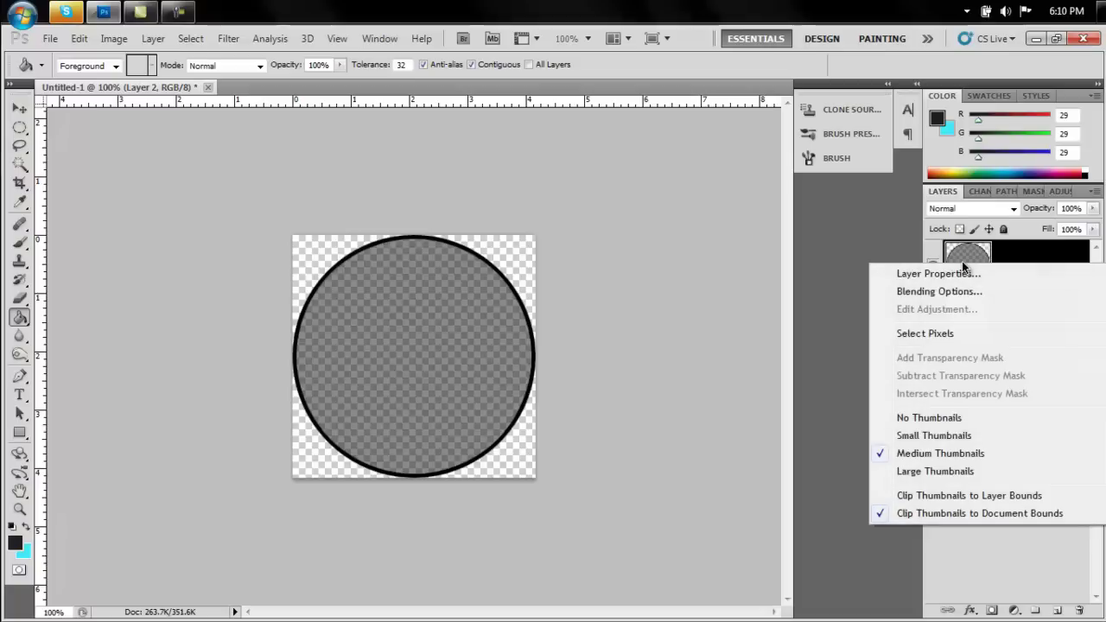
pyautogui.click(962, 333)
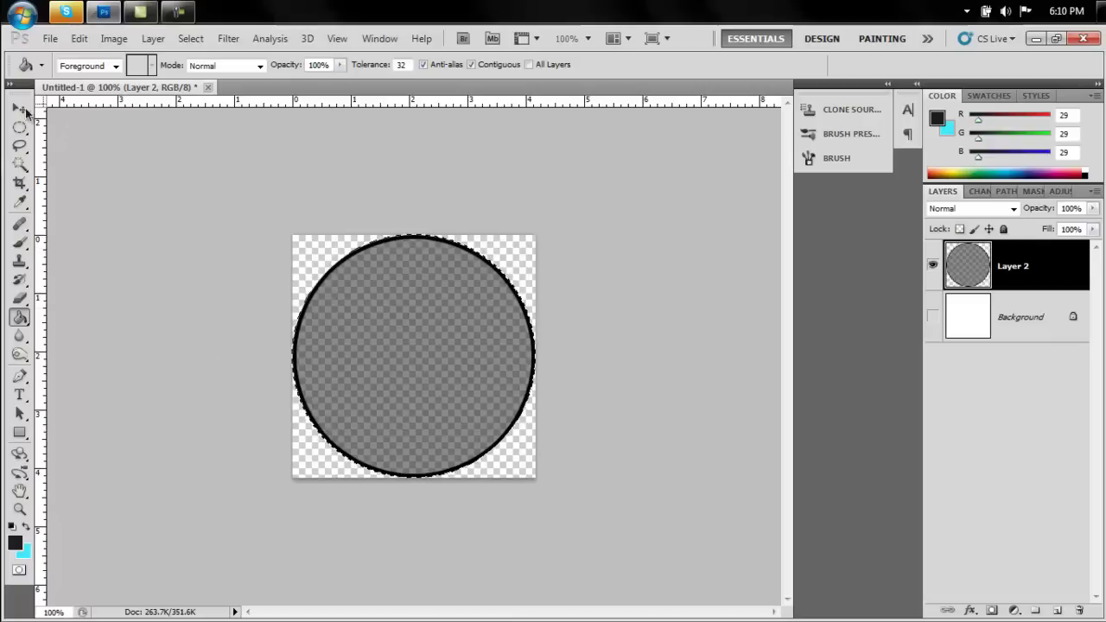
# Step: Define a brush preset named 'Bokeh' from the selected circle
pyautogui.click(78, 39)
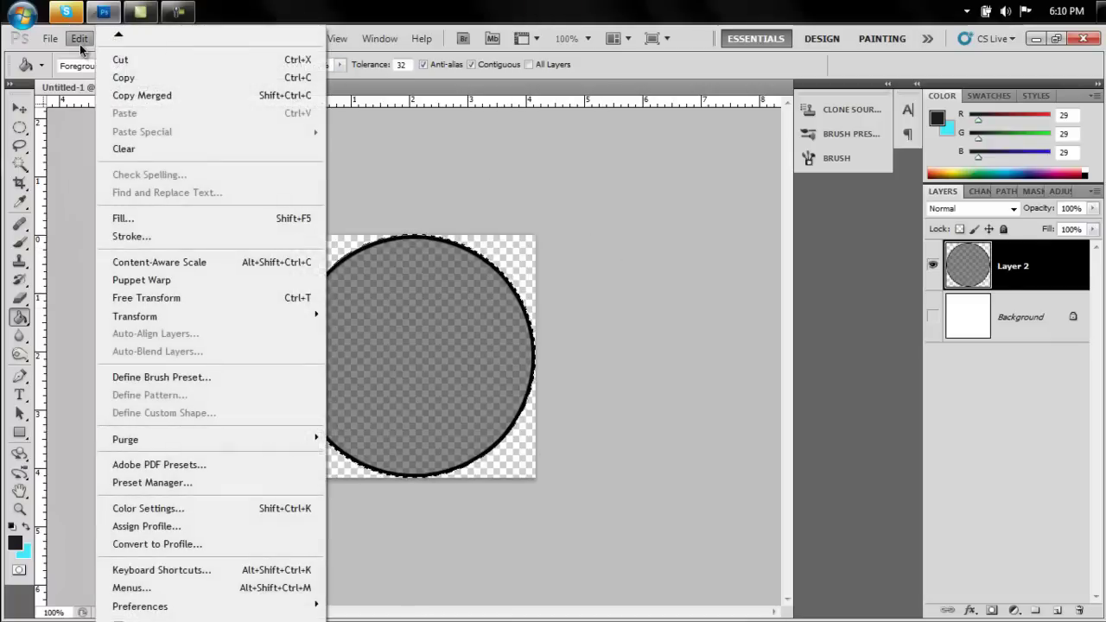
pyautogui.click(234, 377)
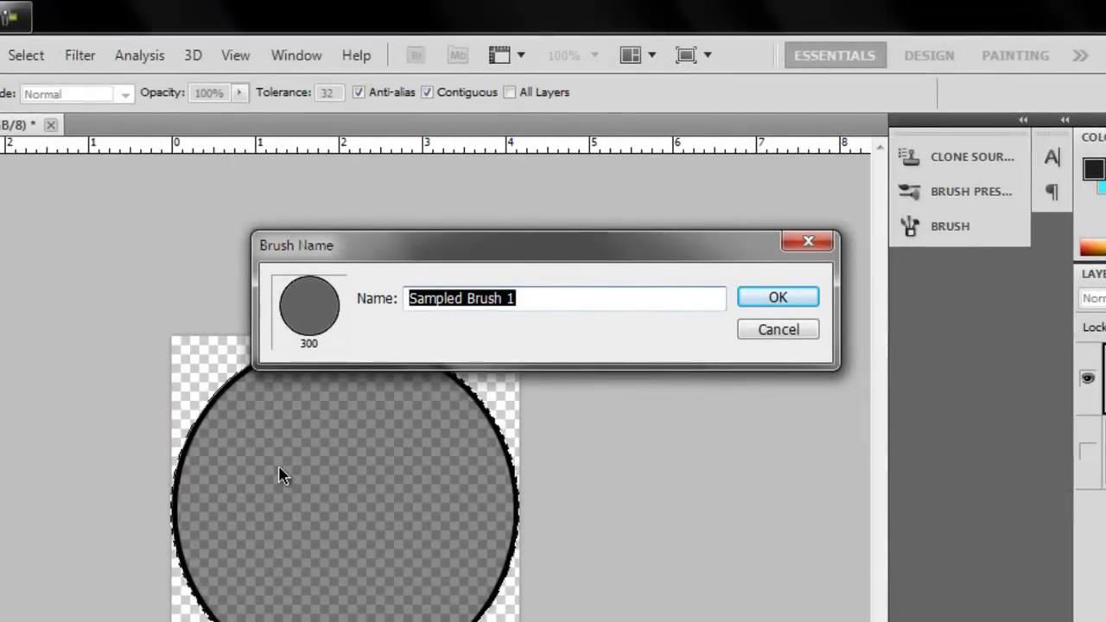
pyautogui.write('Bokeh')
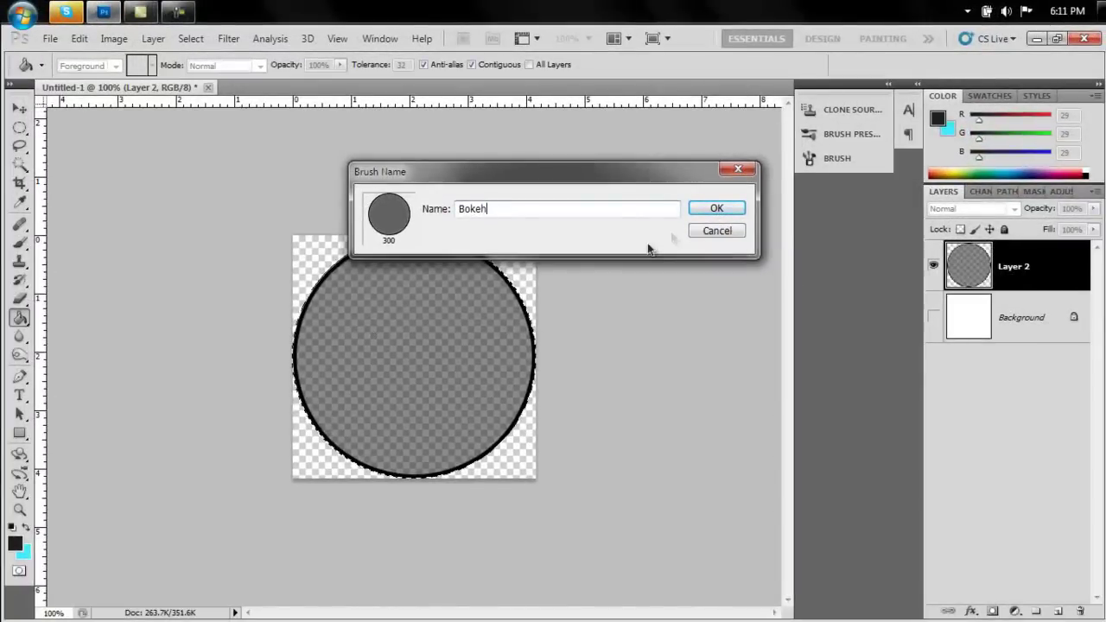
pyautogui.click(716, 209)
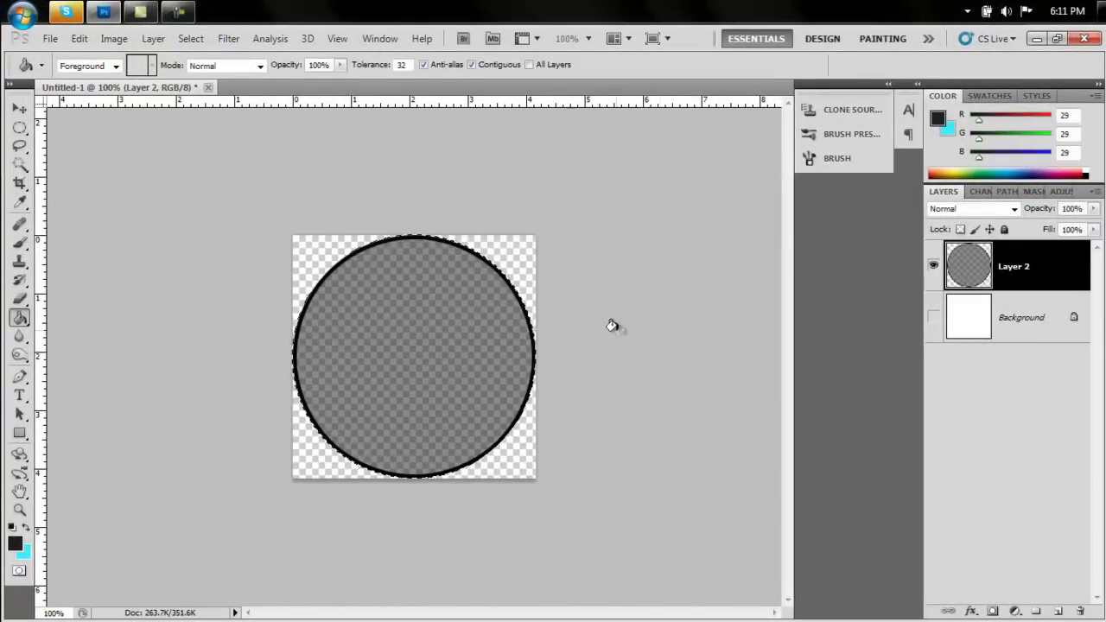
pyautogui.click(50, 38)
# Step: Create a new 1000 × 1000 px document
pyautogui.click(53, 56)
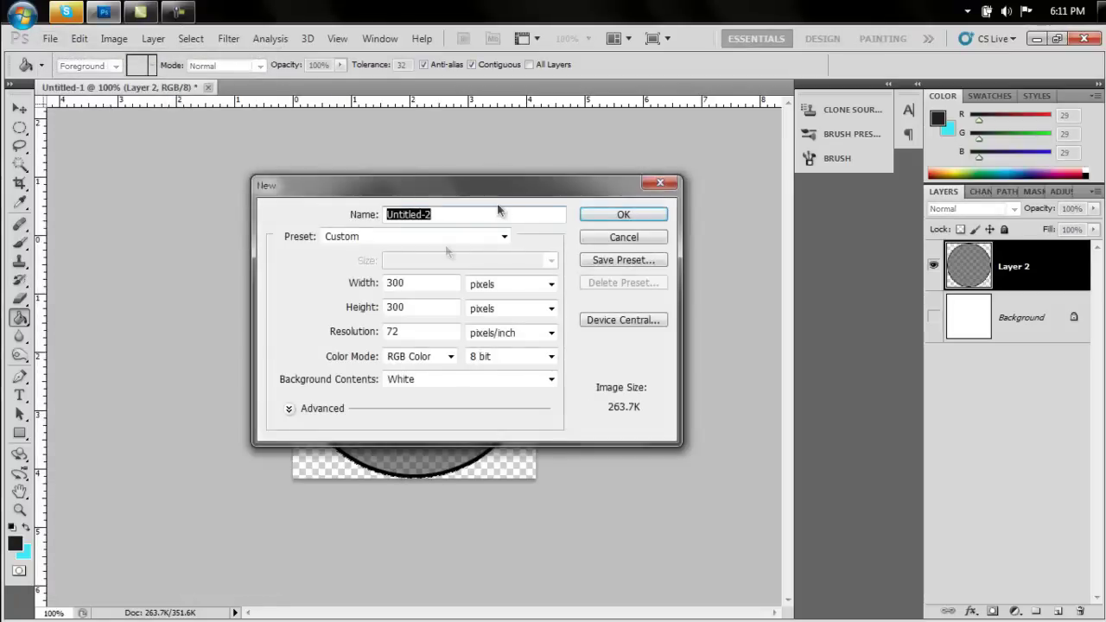
pyautogui.doubleClick(407, 283)
pyautogui.write('1000')
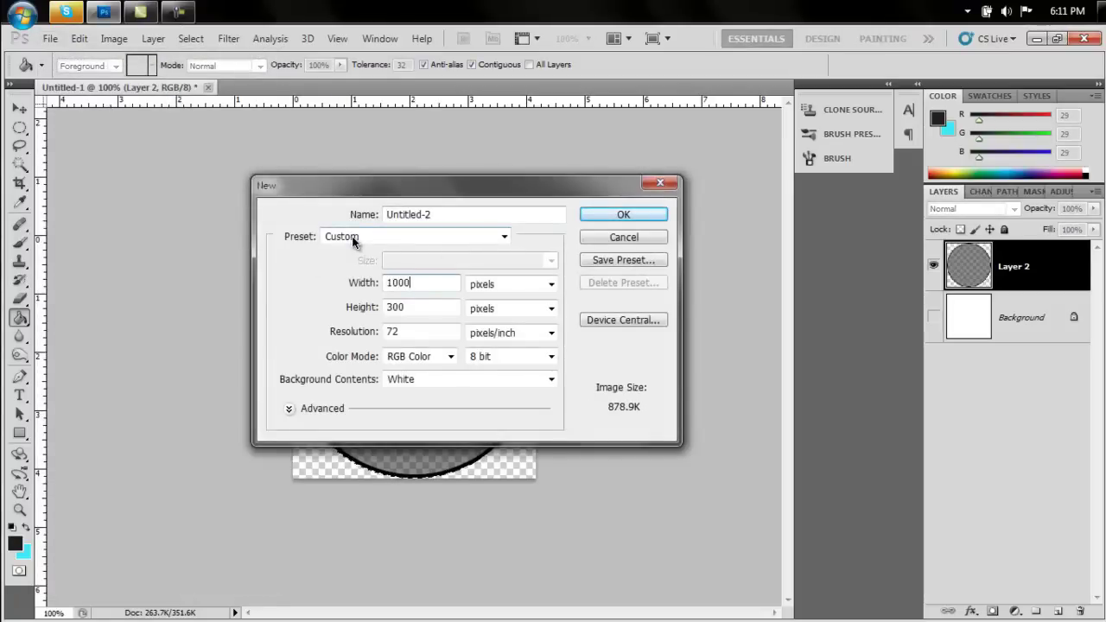
pyautogui.doubleClick(428, 304)
pyautogui.write('1000')
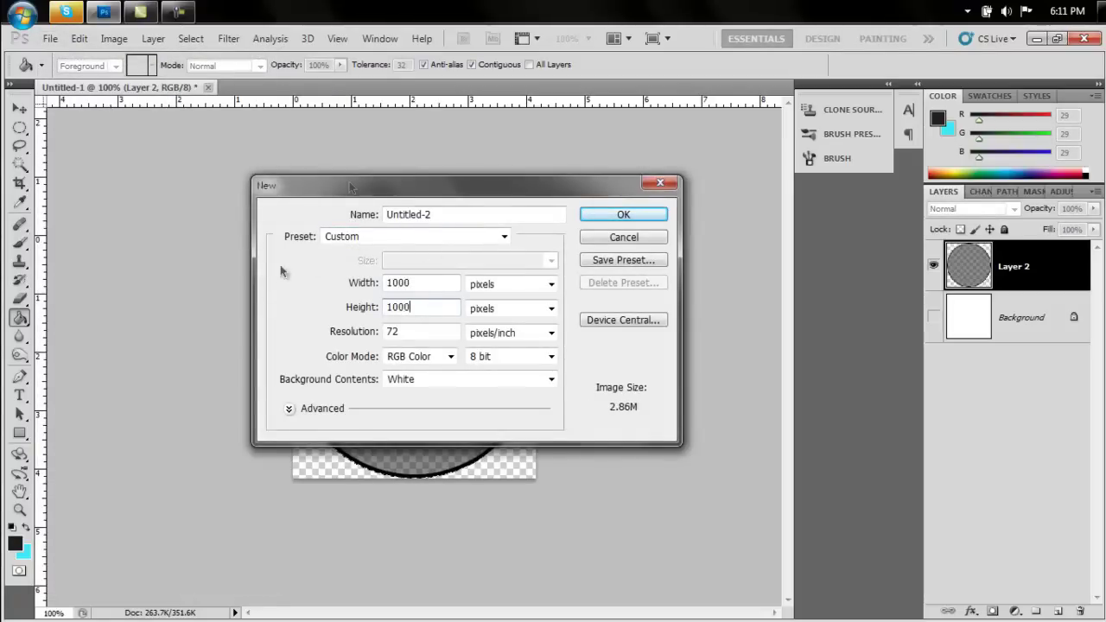
pyautogui.click(604, 214)
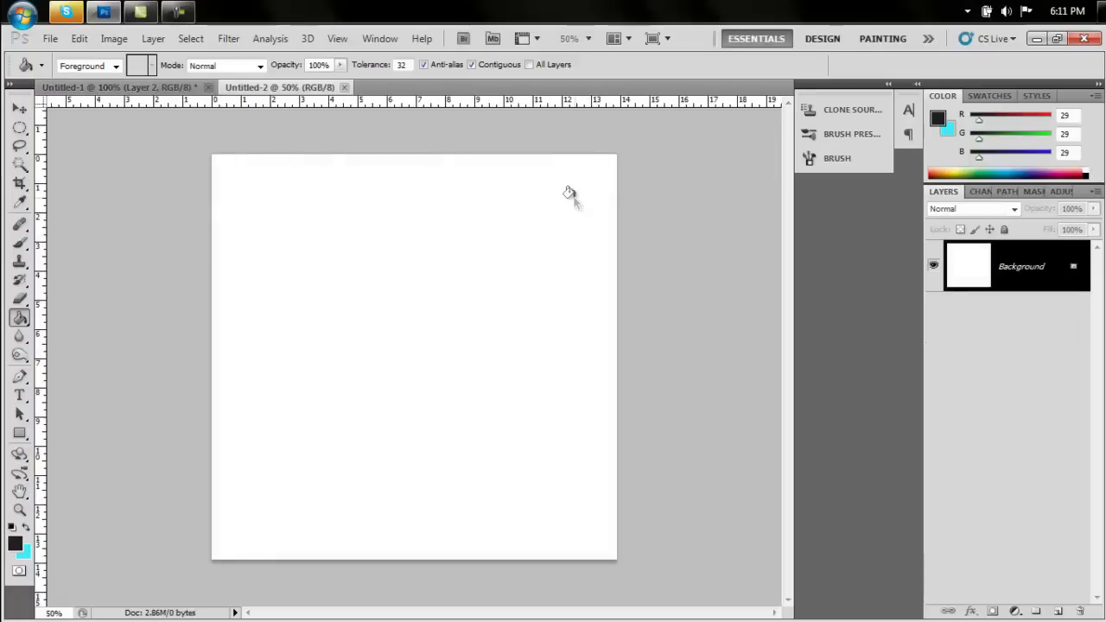
# Step: Select the 300 px Bokeh brush preset and paint overlapping circles across the canvas
pyautogui.click(19, 243)
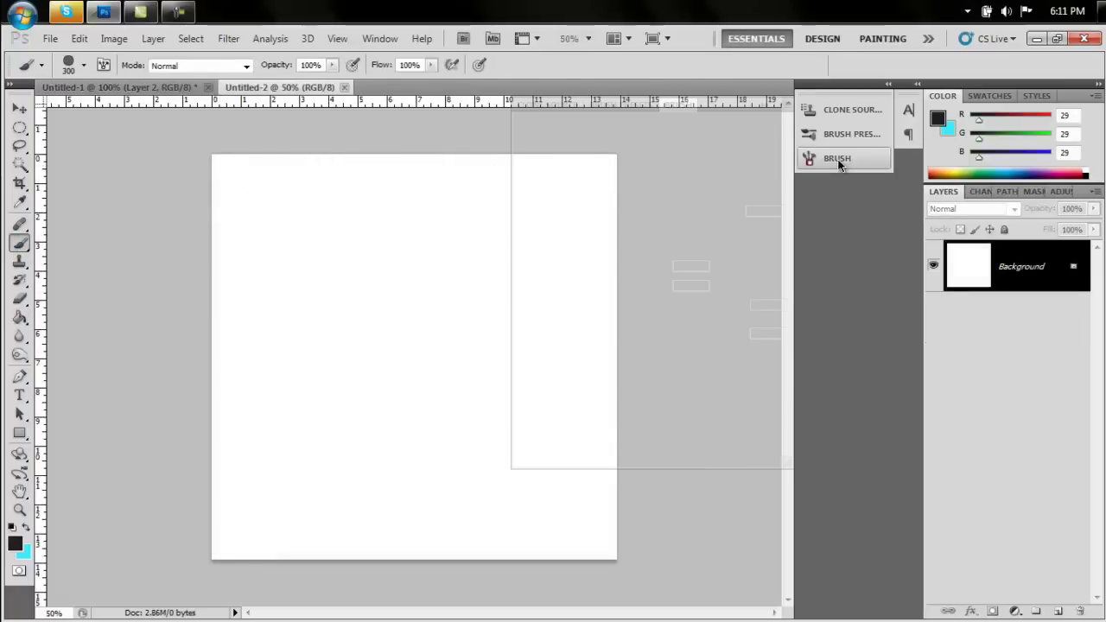
pyautogui.click(837, 159)
pyautogui.click(590, 126)
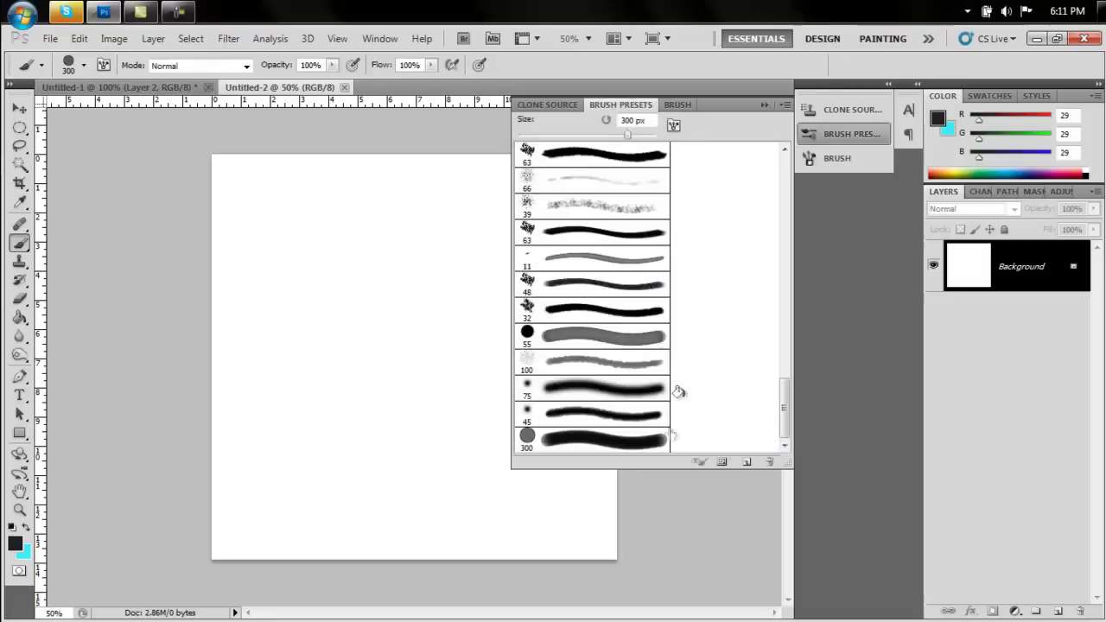
pyautogui.click(635, 447)
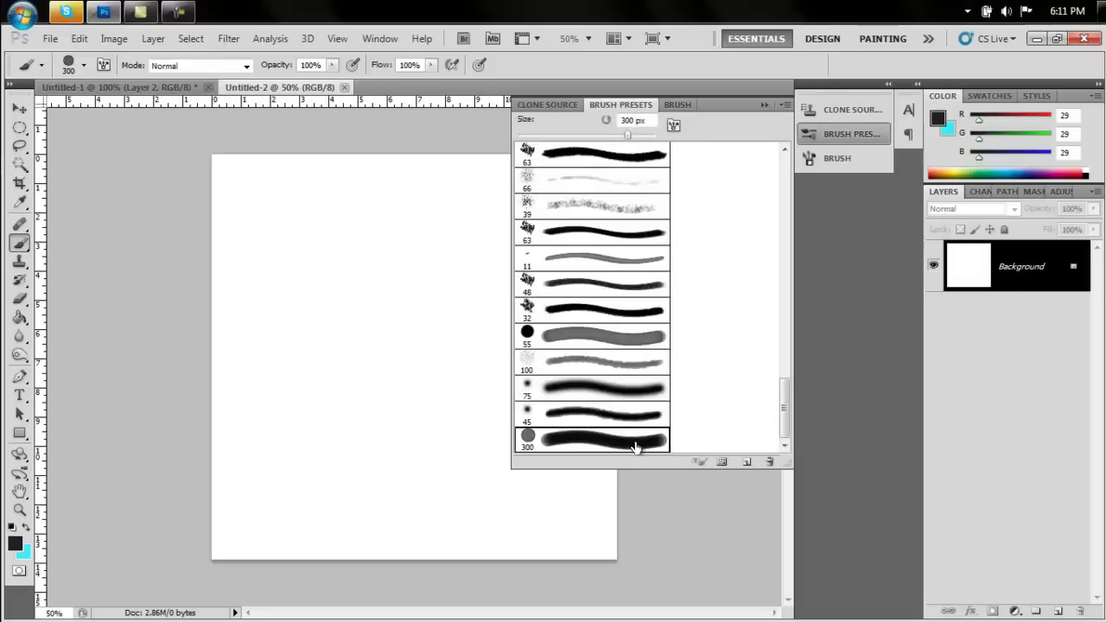
pyautogui.doubleClick(631, 445)
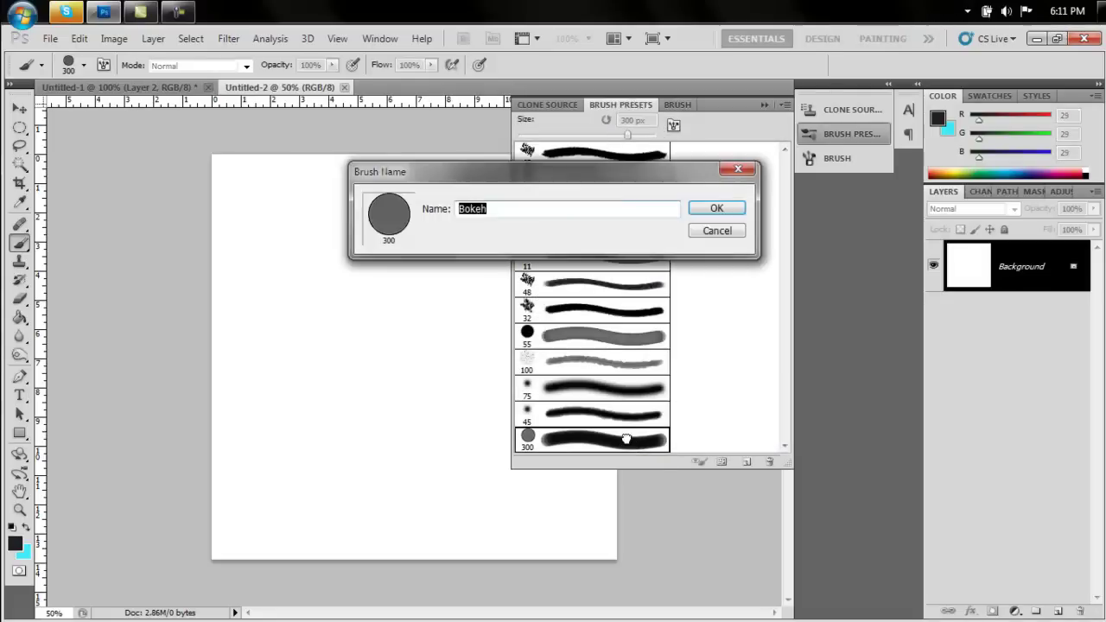
pyautogui.click(716, 209)
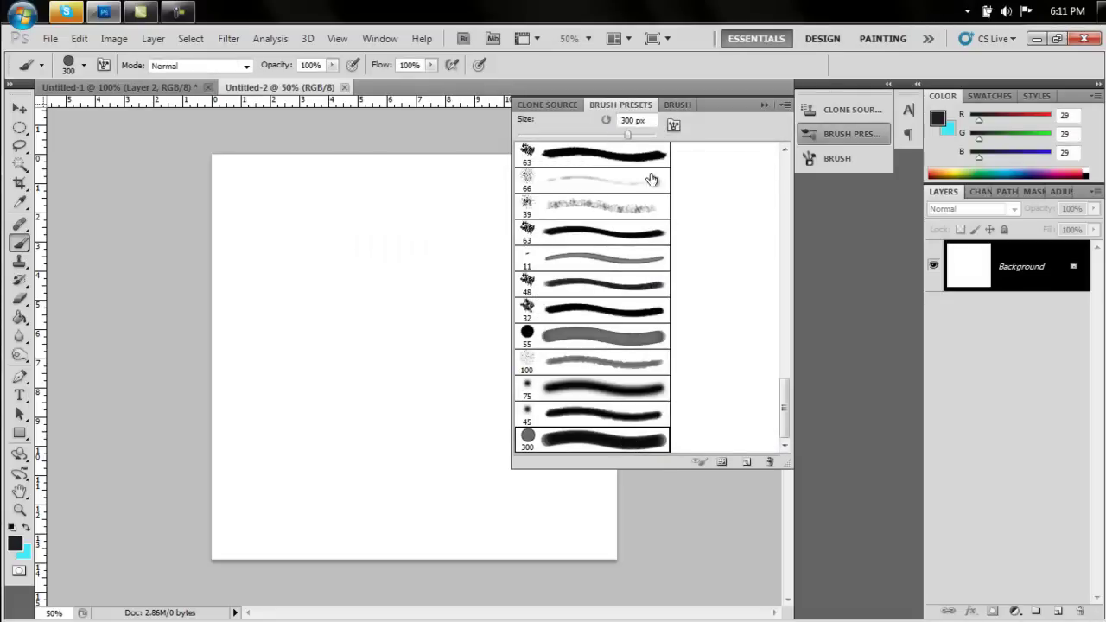
pyautogui.click(677, 105)
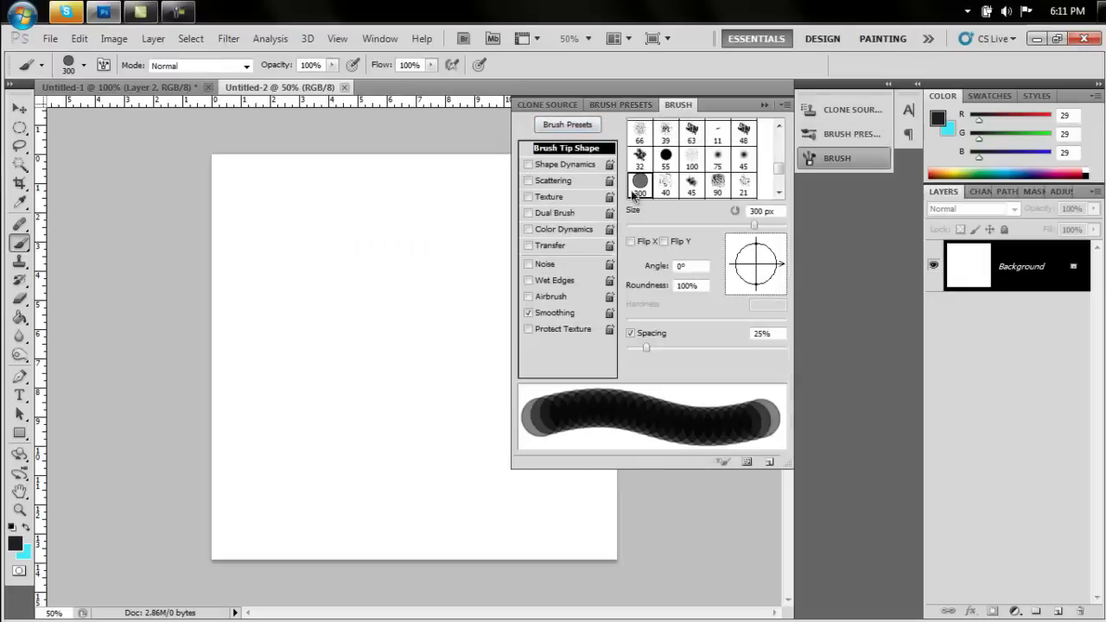
pyautogui.click(764, 105)
pyautogui.moveTo(260, 190)
pyautogui.mouseDown()
pyautogui.moveTo(477, 401)
pyautogui.moveTo(386, 516)
pyautogui.moveTo(564, 258)
pyautogui.moveTo(363, 284)
pyautogui.moveTo(219, 510)
pyautogui.mouseUp()
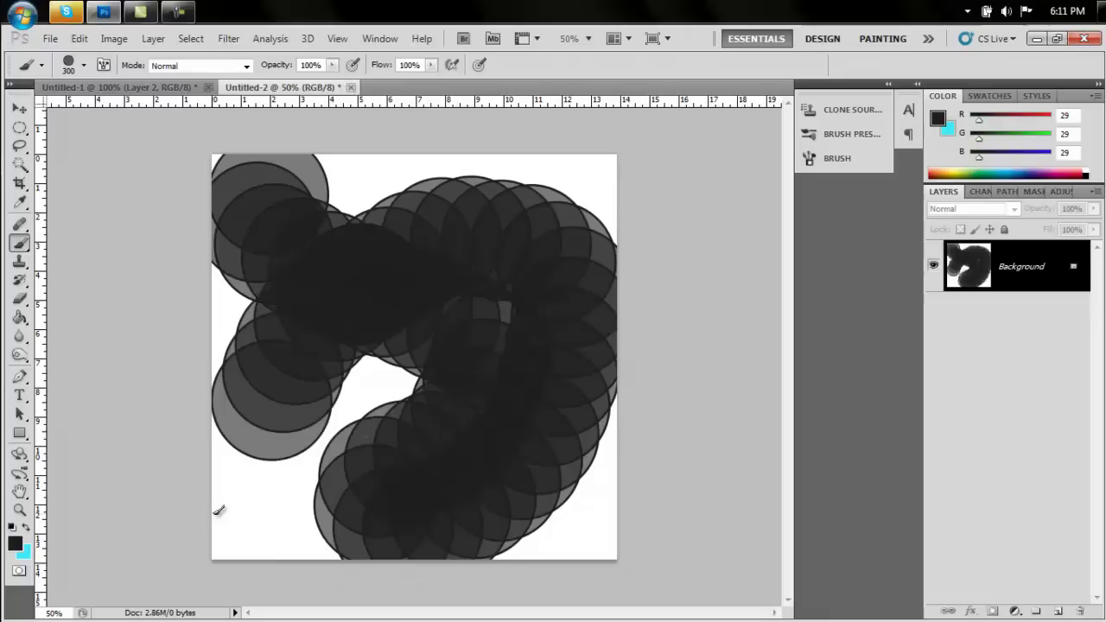